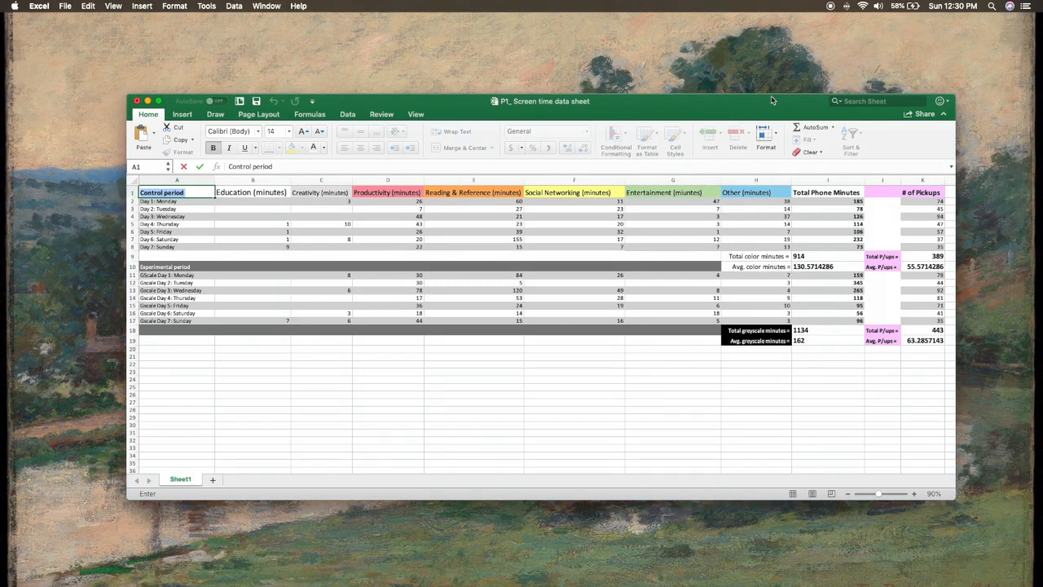
{"action": "left_click_drag", "start_coordinate": [763, 109], "coordinate": [755, 97]}
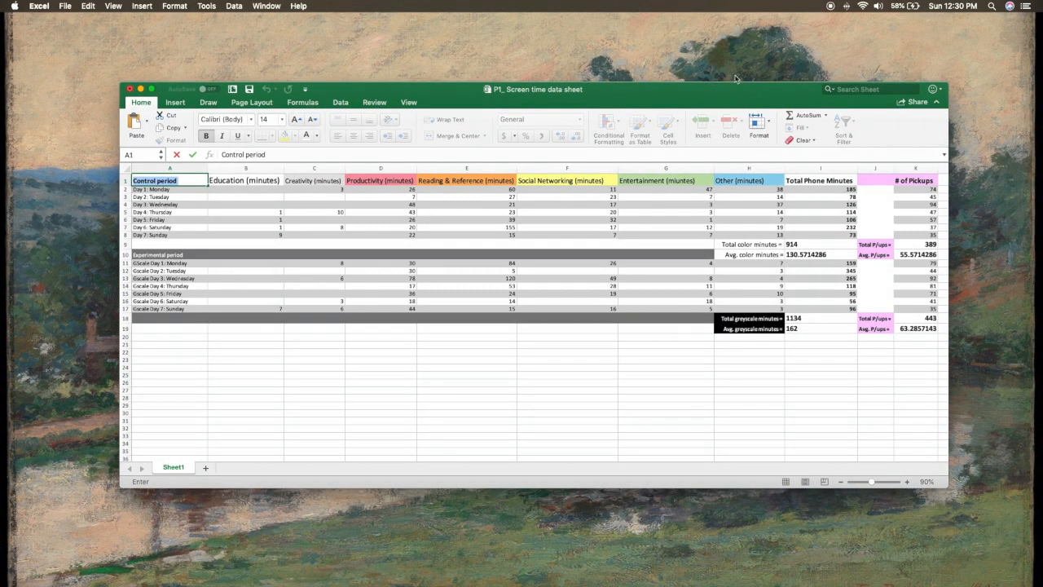
{"action": "left_click_drag", "start_coordinate": [821, 189], "coordinate": [821, 219]}
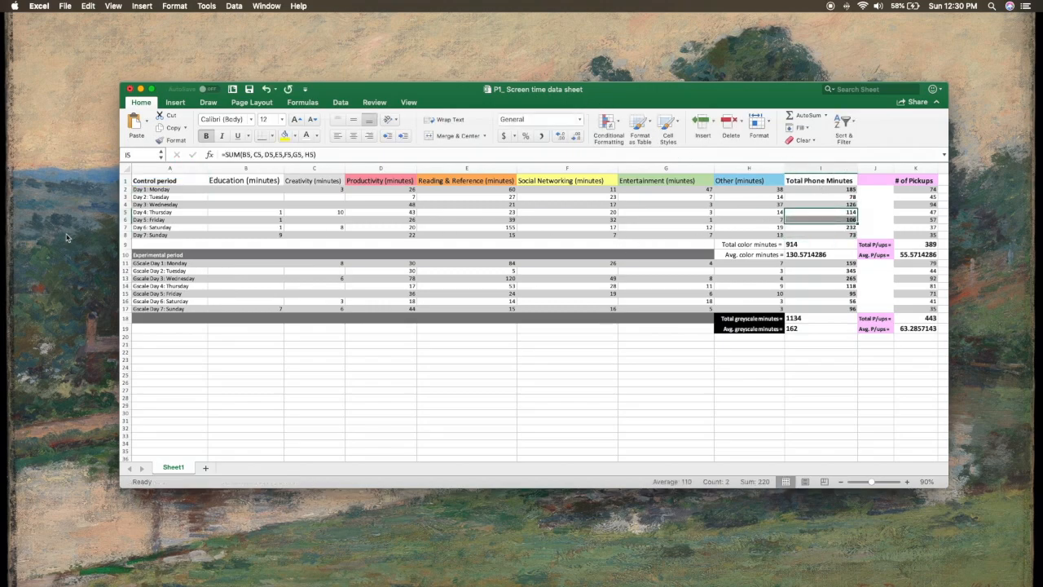
{"action": "left_click_drag", "start_coordinate": [144, 190], "coordinate": [153, 215]}
{"action": "left_click", "coordinate": [172, 264]}
{"action": "left_click_drag", "start_coordinate": [172, 264], "coordinate": [326, 307]}
{"action": "left_click", "coordinate": [411, 226]}
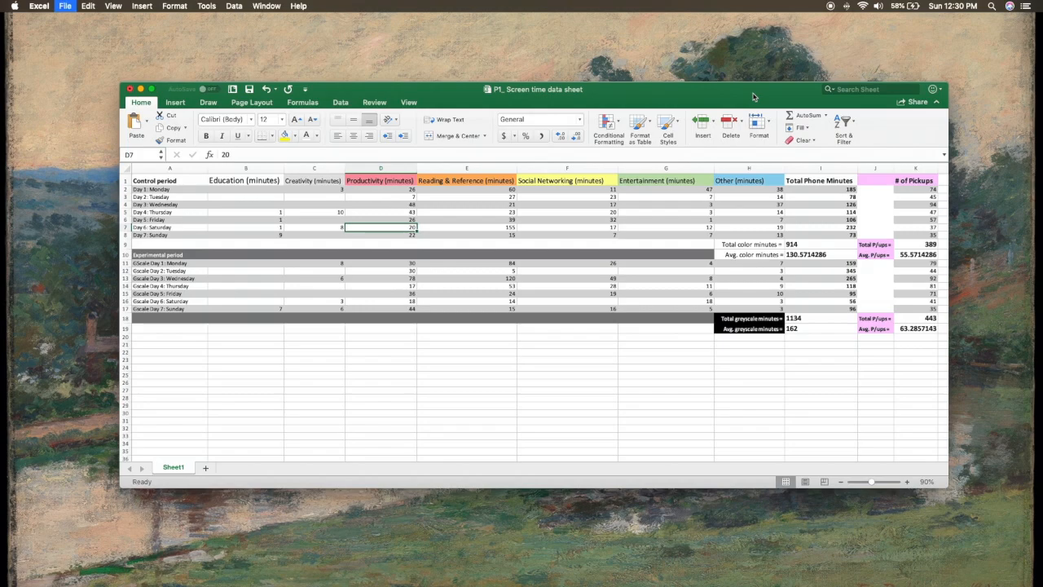
Step: Create a blank workbook and narrow both workbook windows so it sits side by side with the P1_ Screen time data sheet
{"action": "key", "text": "super+Tab"}
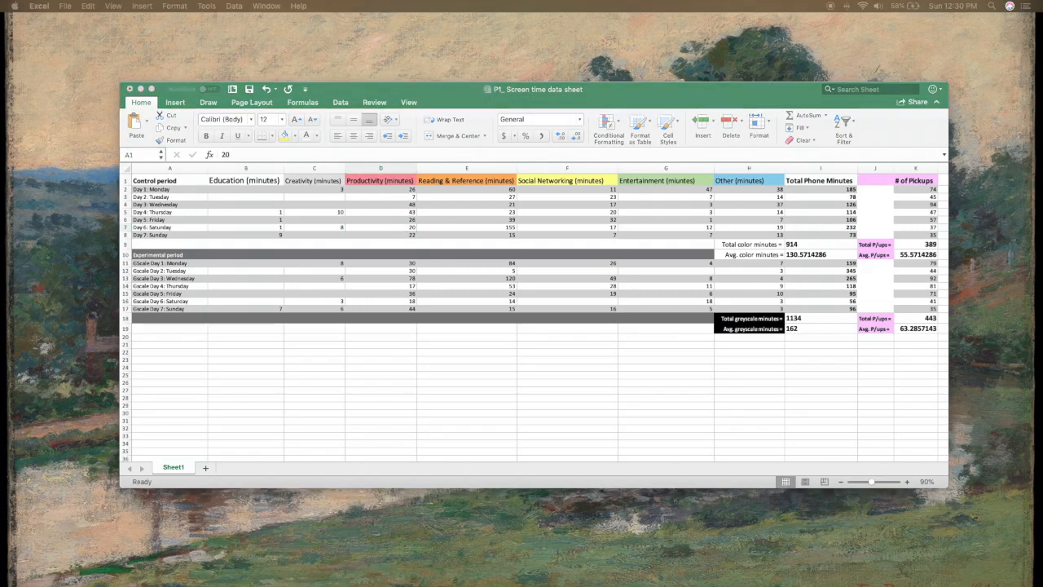
{"action": "key", "text": "super+n"}
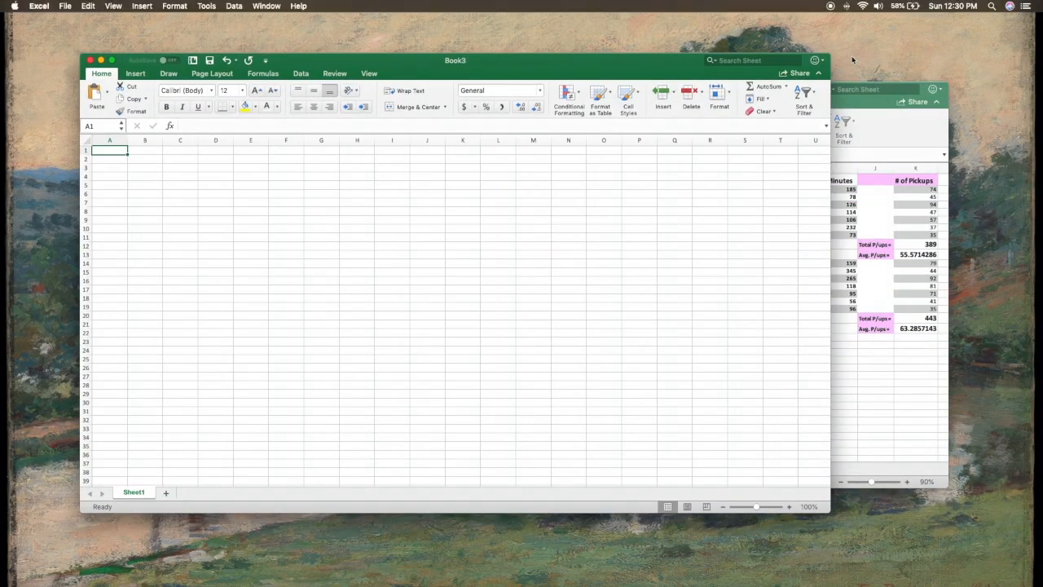
{"action": "left_click_drag", "start_coordinate": [831, 67], "coordinate": [442, 67]}
{"action": "left_click", "coordinate": [615, 90]}
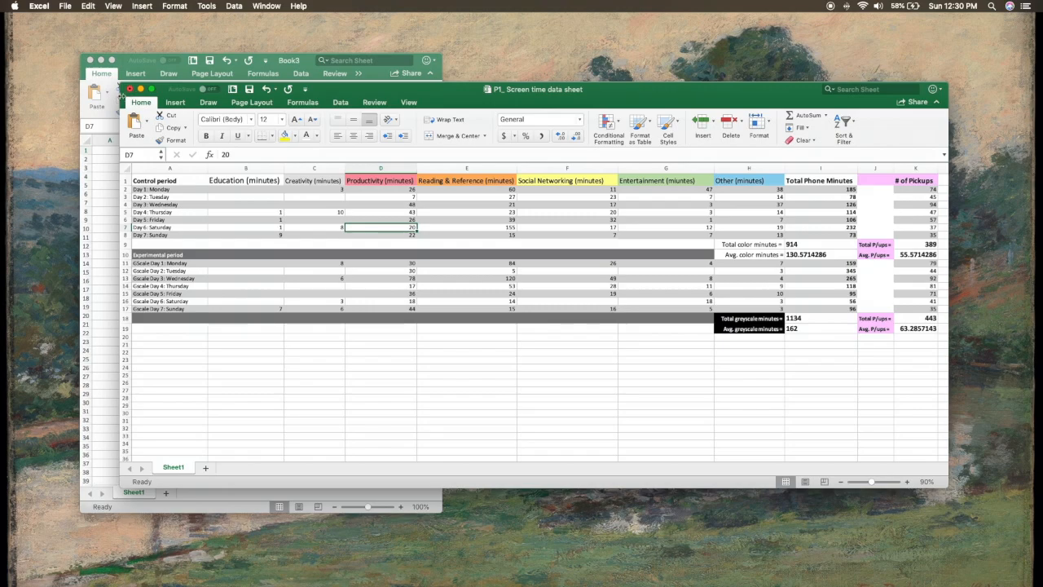
{"action": "left_click_drag", "start_coordinate": [120, 432], "coordinate": [480, 433]}
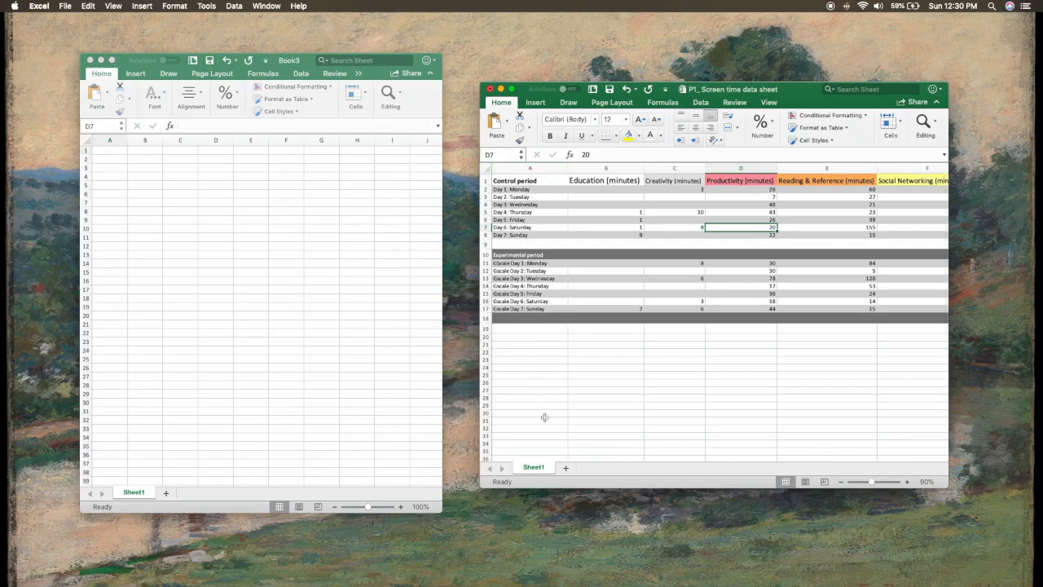
Step: Try to paste the control-period Total Phone Minutes from I2:I8 of the data sheet into the new workbook starting at A1
{"action": "left_click_drag", "start_coordinate": [558, 458], "coordinate": [695, 444]}
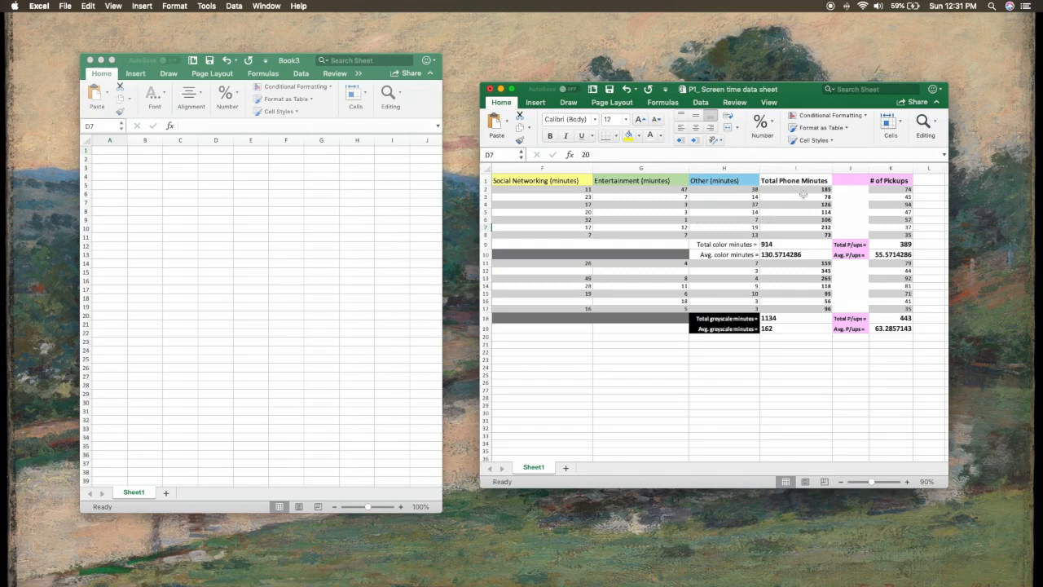
{"action": "left_click_drag", "start_coordinate": [798, 189], "coordinate": [797, 235]}
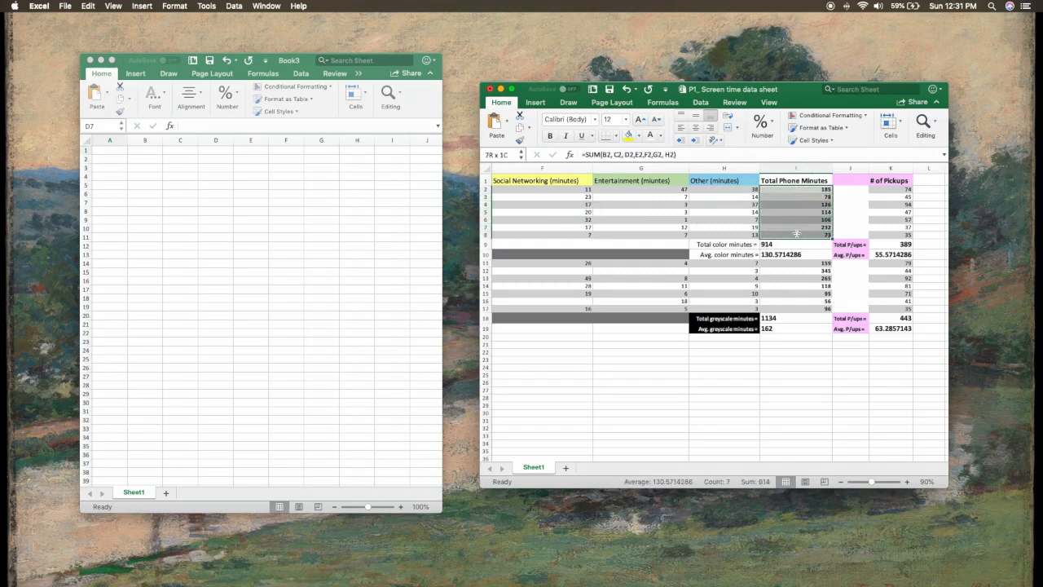
{"action": "right_click", "coordinate": [793, 211]}
{"action": "left_click", "coordinate": [815, 225]}
{"action": "key", "text": "super+grave"}
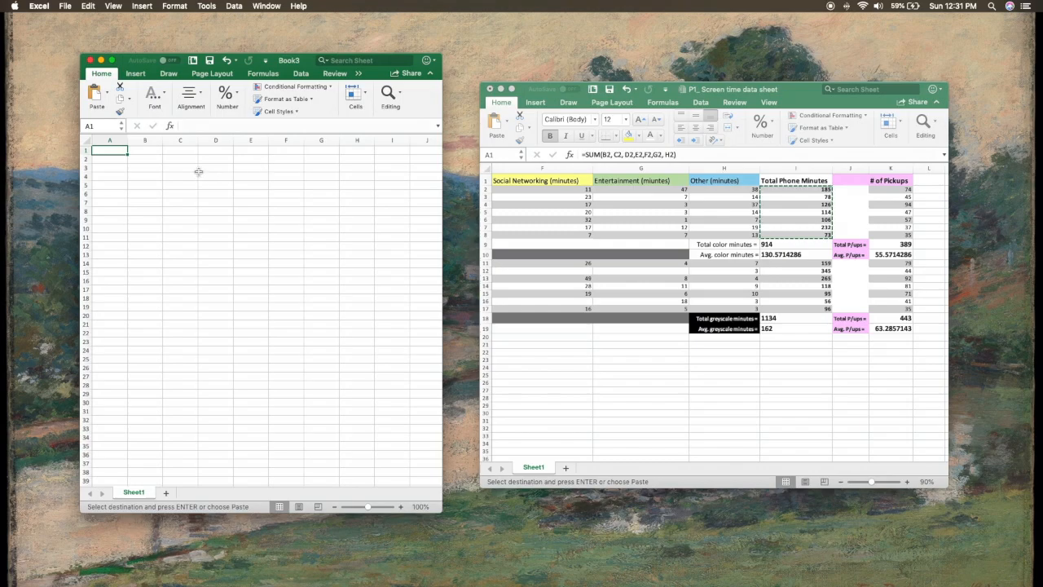
{"action": "key", "text": "super+v"}
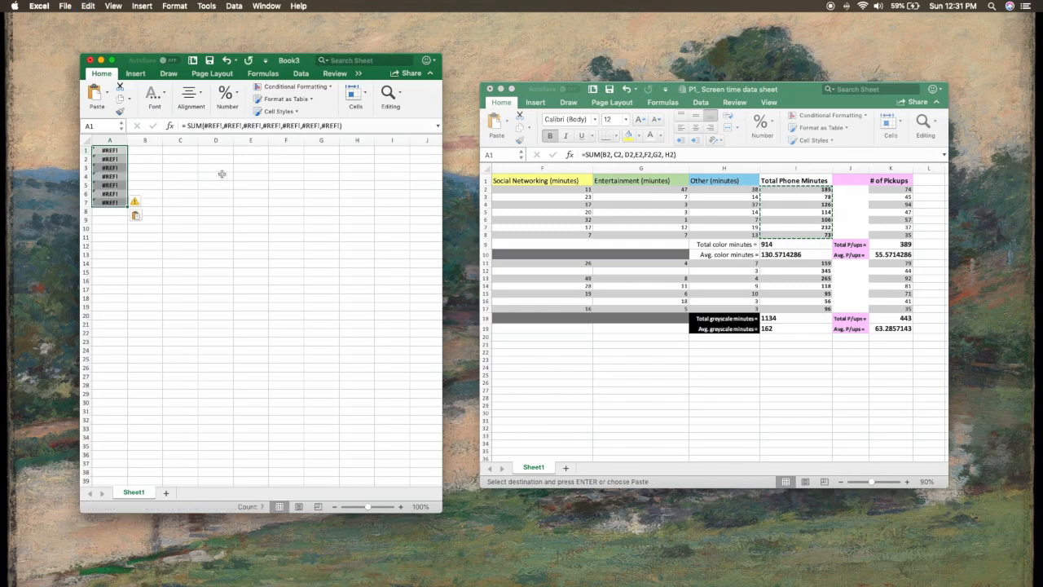
Step: Clear the pasted cells in column A of the new workbook, and undo the clearing and the paste
{"action": "key", "text": "Delete"}
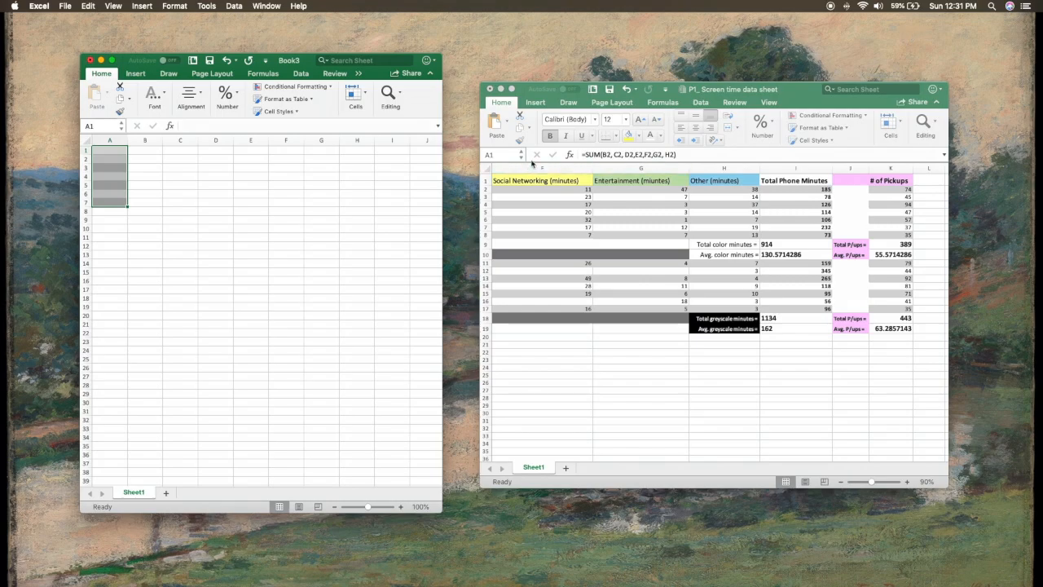
{"action": "left_click", "coordinate": [188, 168]}
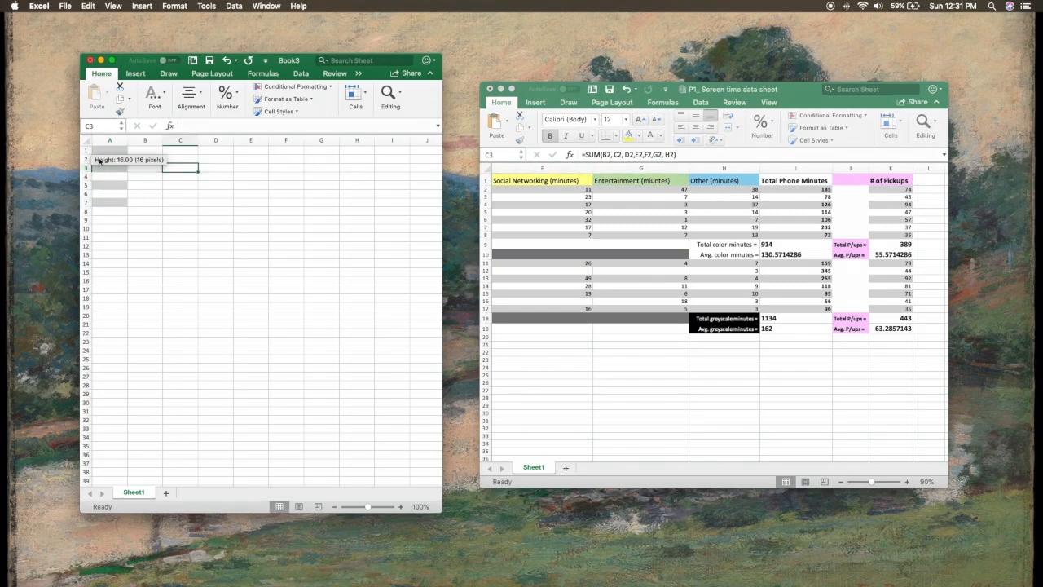
{"action": "key", "text": "super+z"}
{"action": "key", "text": "super+z"}
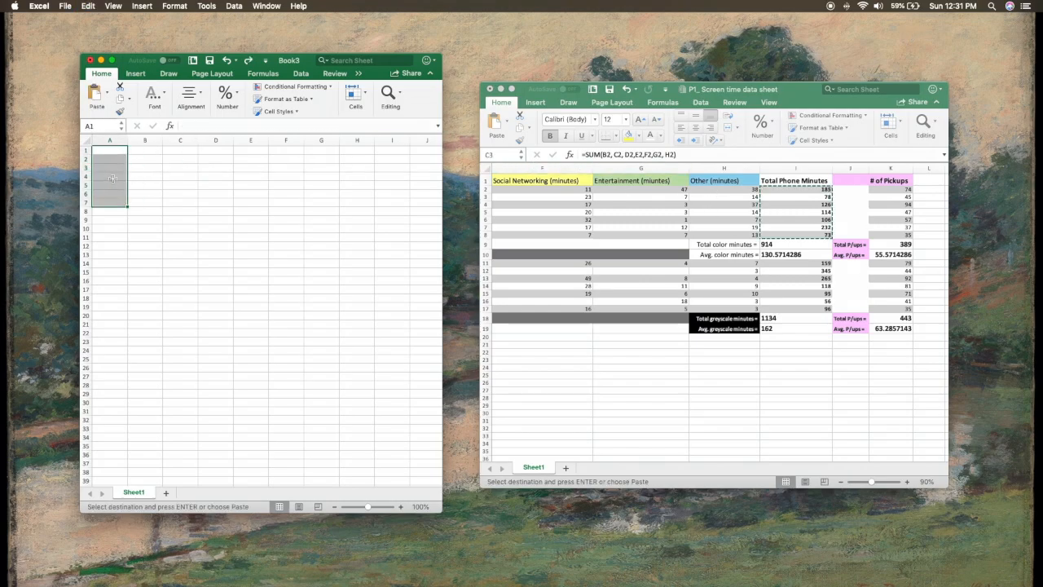
Step: Enter the column headers TAC in A1 and GTA in B1 of the new workbook
{"action": "left_click", "coordinate": [112, 150]}
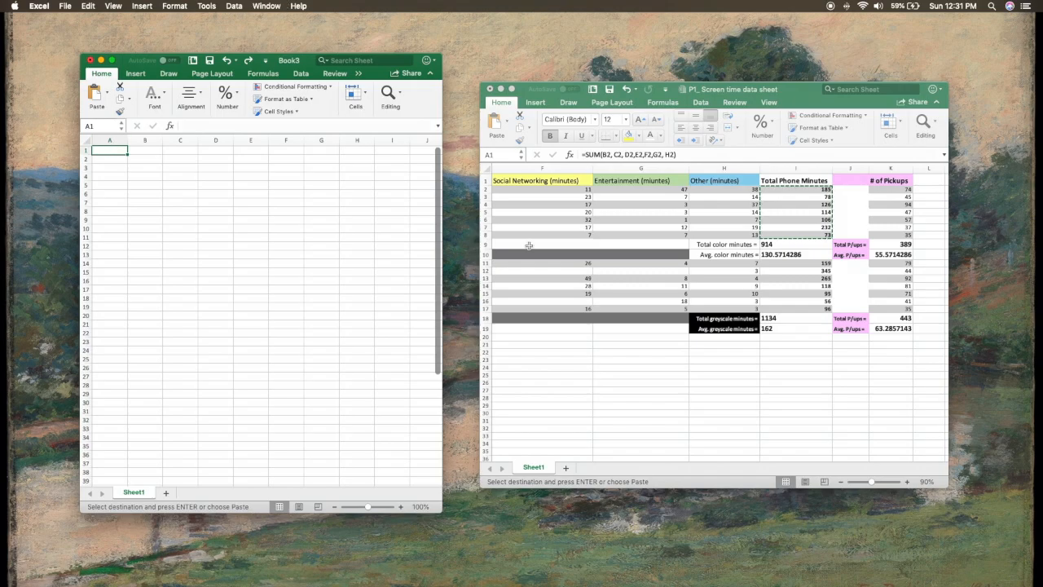
{"action": "type", "text": "C"}
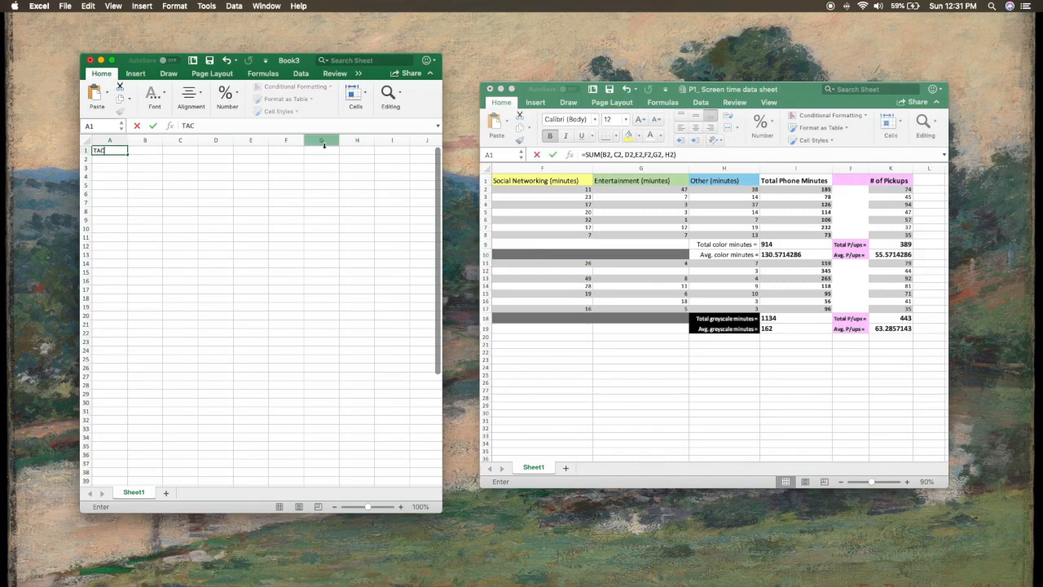
{"action": "key", "text": "Tab"}
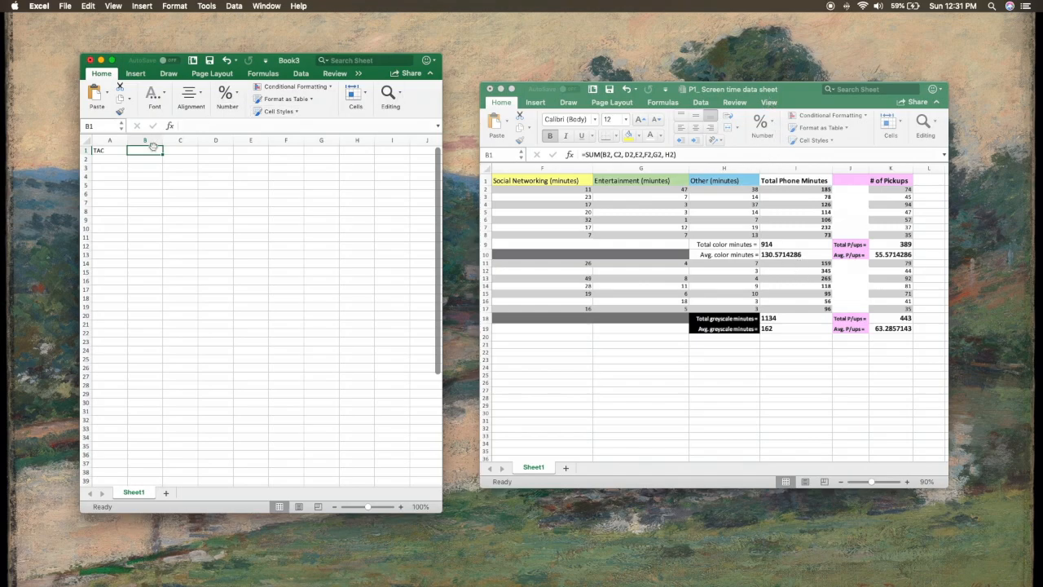
{"action": "type", "text": "GTA"}
{"action": "key", "text": "Return"}
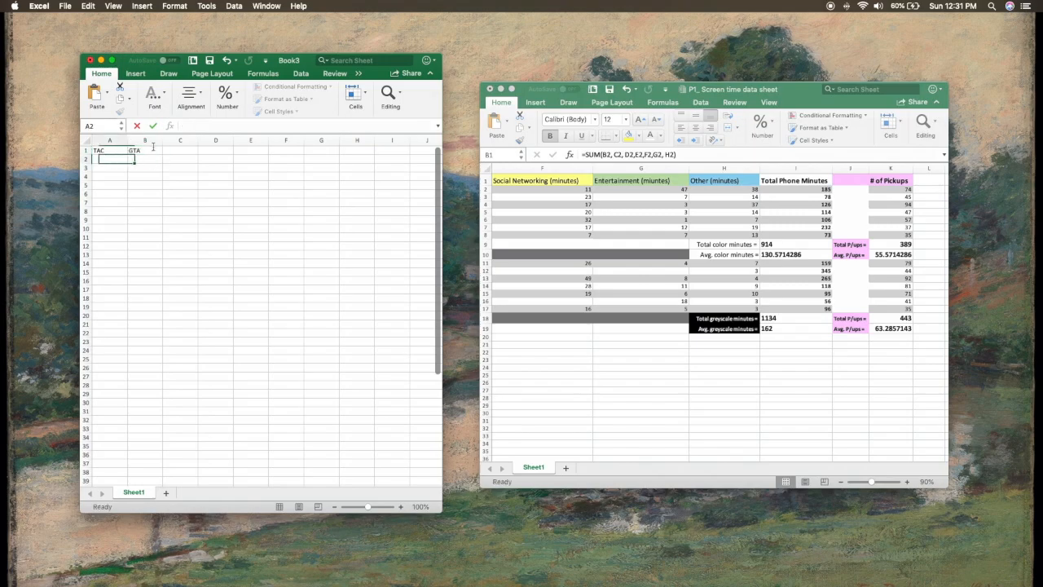
Step: Correct the header in A1 of the new workbook to CTA
{"action": "key", "text": "Up"}
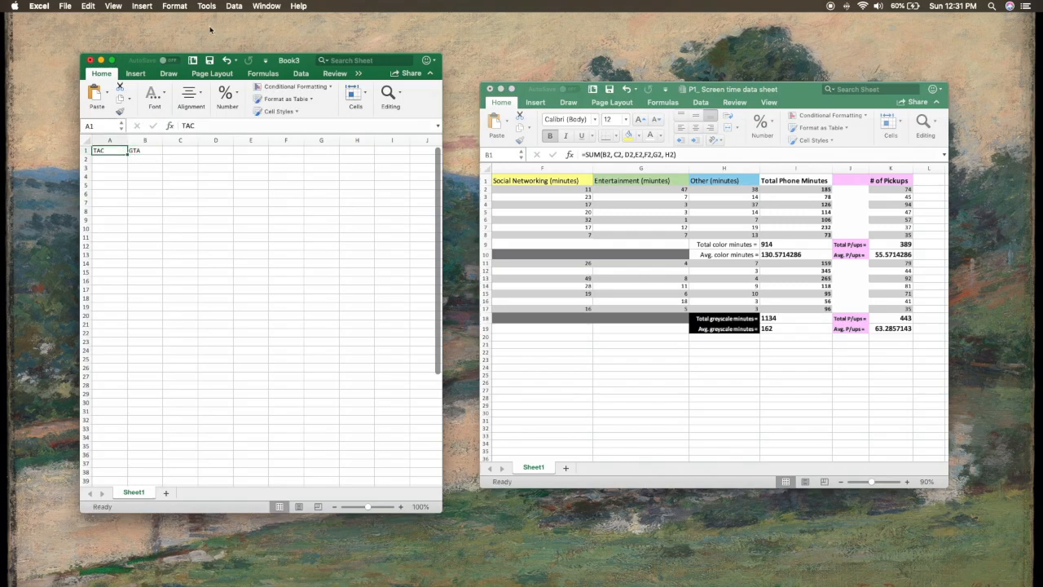
{"action": "double_click", "coordinate": [188, 126]}
{"action": "type", "text": "C"}
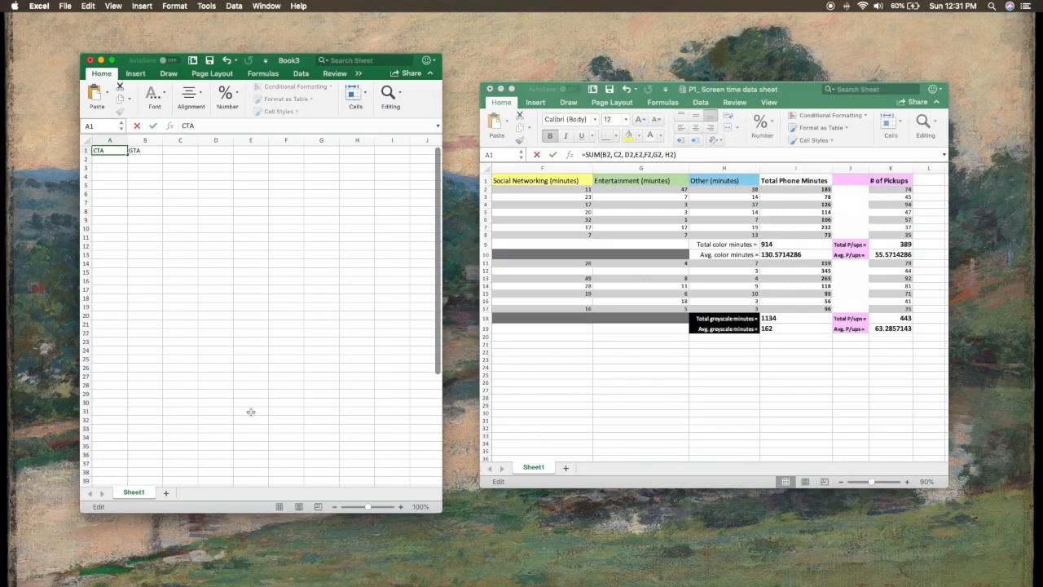
{"action": "key", "text": "Return"}
{"action": "left_click_drag", "start_coordinate": [95, 149], "coordinate": [142, 150]}
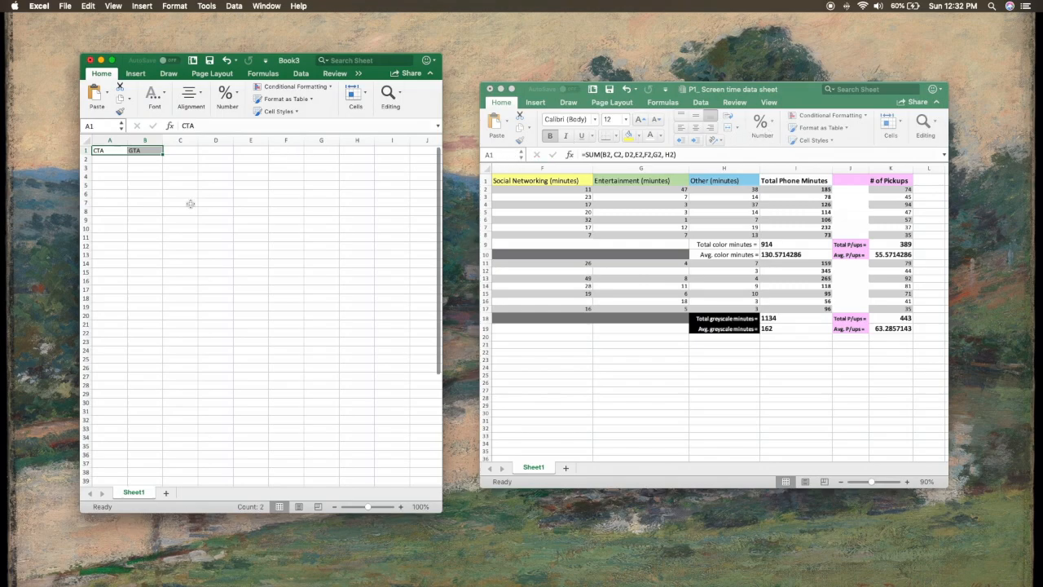
{"action": "left_click", "coordinate": [134, 159]}
{"action": "left_click", "coordinate": [116, 153]}
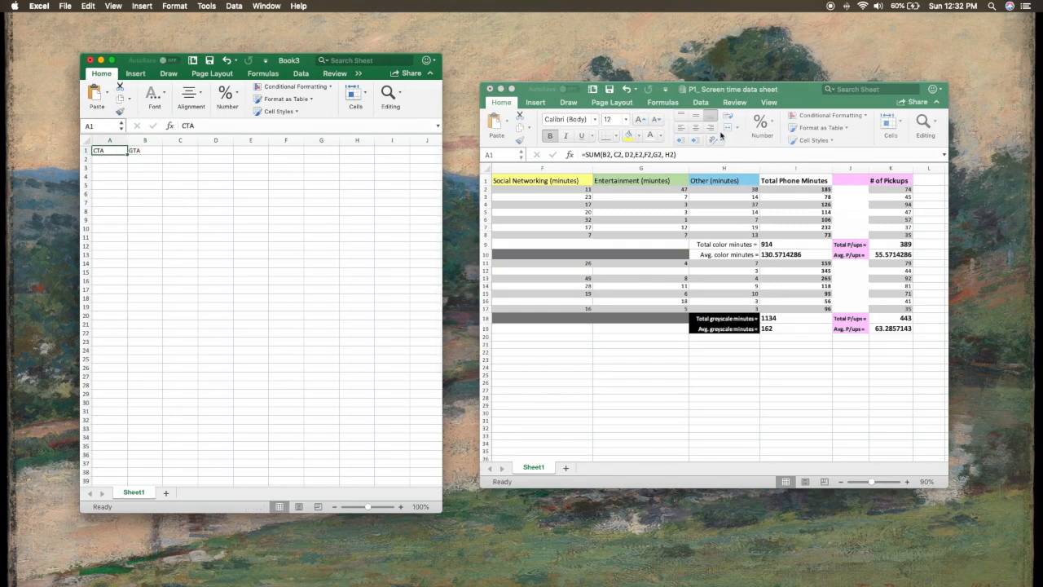
Step: Copy the control-period Total Phone Minutes in I2:I8 of the data sheet and paste them as values only under CTA from A2
{"action": "left_click", "coordinate": [810, 188]}
{"action": "right_click", "coordinate": [809, 188]}
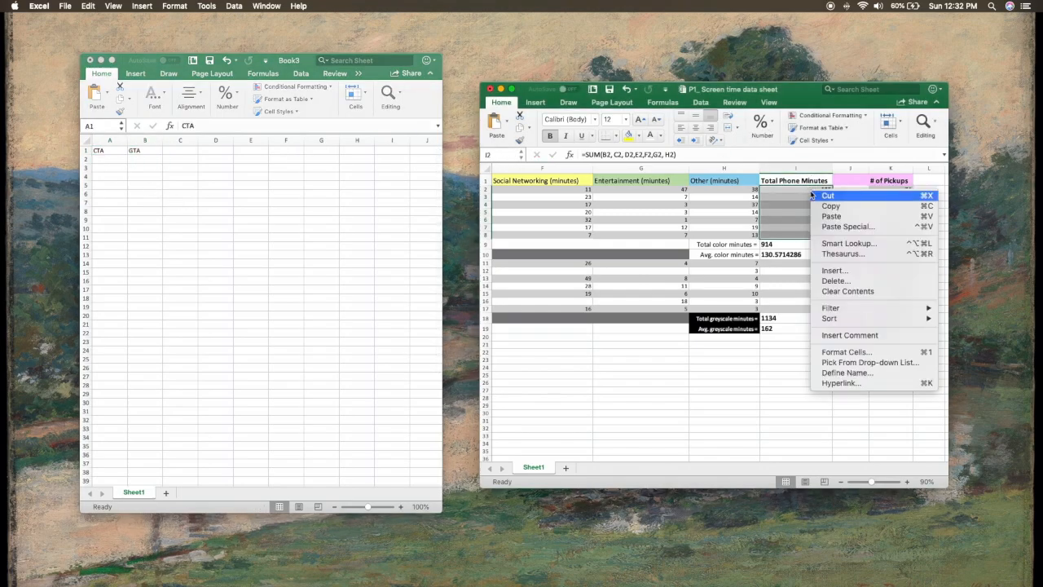
{"action": "left_click", "coordinate": [823, 206]}
{"action": "left_click", "coordinate": [103, 160]}
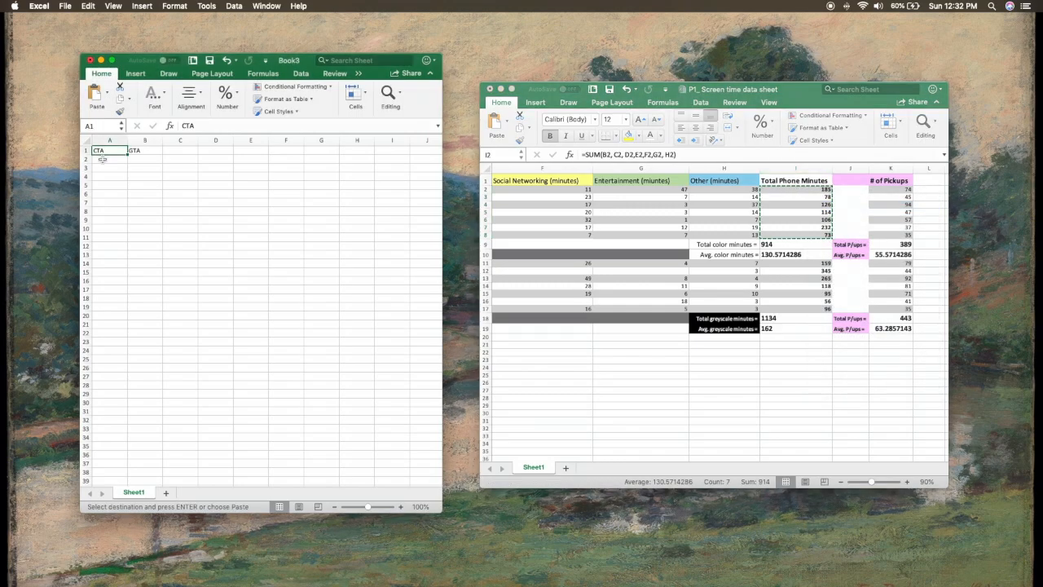
{"action": "right_click", "coordinate": [104, 159]}
{"action": "left_click", "coordinate": [145, 195]}
{"action": "left_click", "coordinate": [76, 146]}
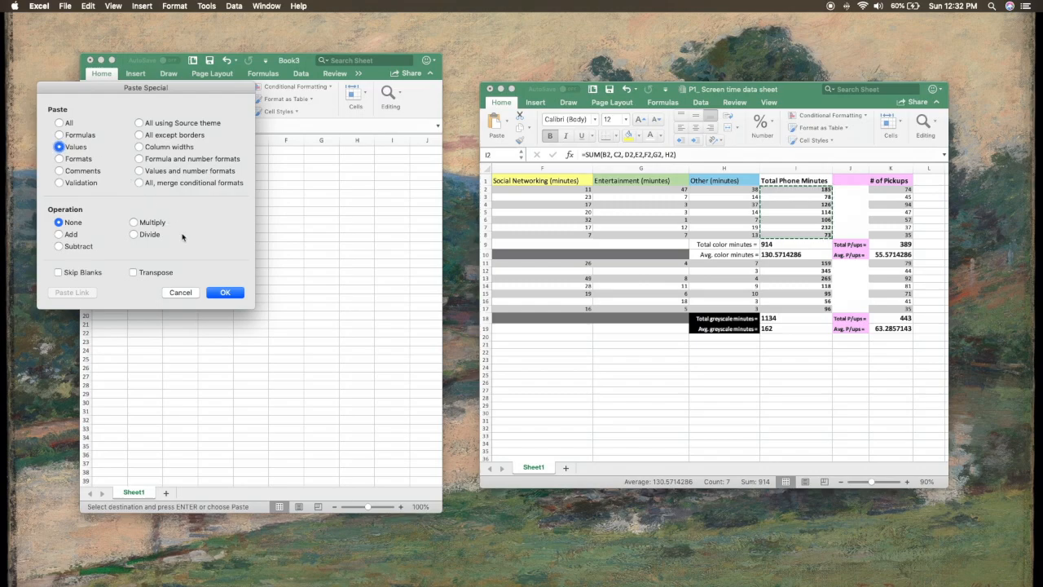
{"action": "left_click", "coordinate": [216, 293]}
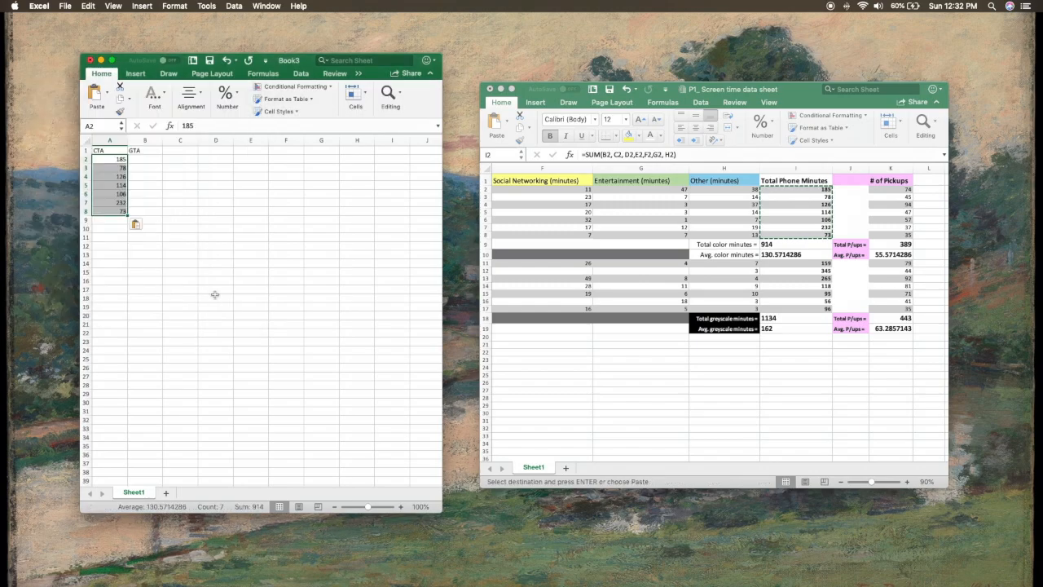
Step: Copy the experimental-period Total Phone Minutes in I11:I17 of the data sheet and paste them as values only under GTA from B2
{"action": "left_click", "coordinate": [773, 267]}
{"action": "left_click_drag", "start_coordinate": [774, 266], "coordinate": [778, 309]}
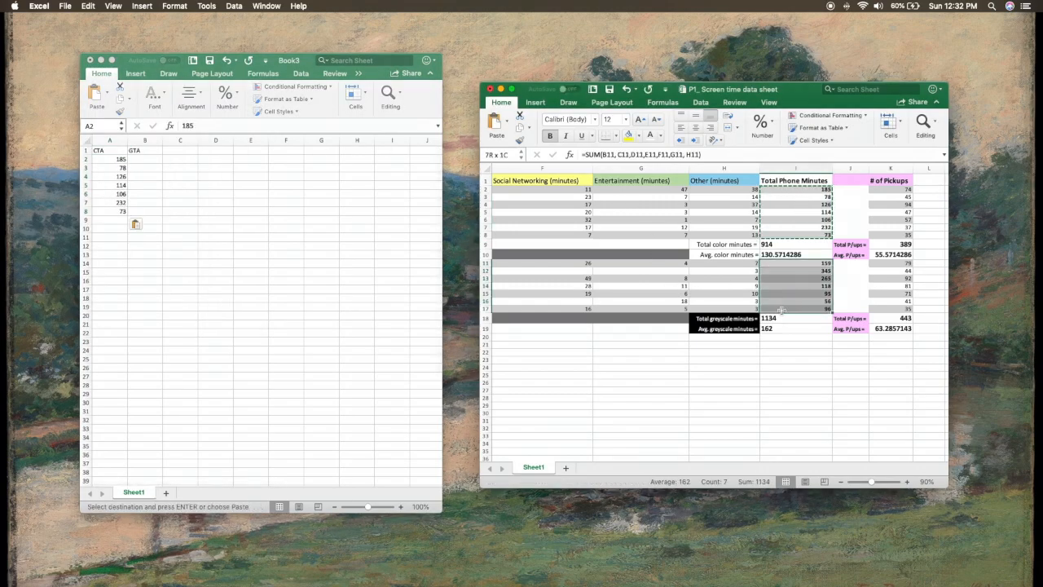
{"action": "right_click", "coordinate": [782, 279]}
{"action": "left_click", "coordinate": [802, 294]}
{"action": "right_click", "coordinate": [150, 163]}
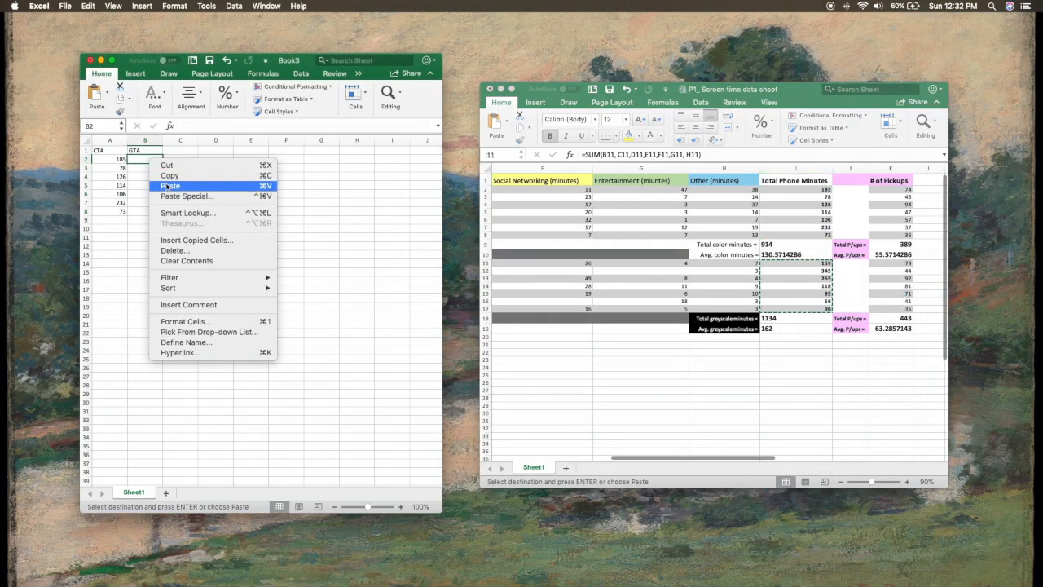
{"action": "left_click", "coordinate": [170, 186]}
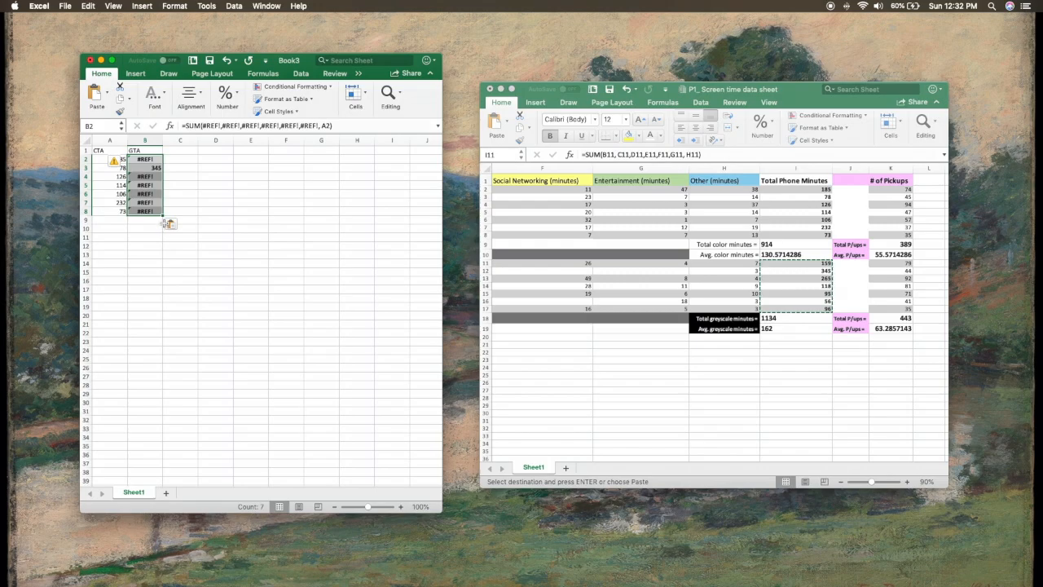
{"action": "left_click", "coordinate": [173, 224]}
{"action": "left_click", "coordinate": [195, 266]}
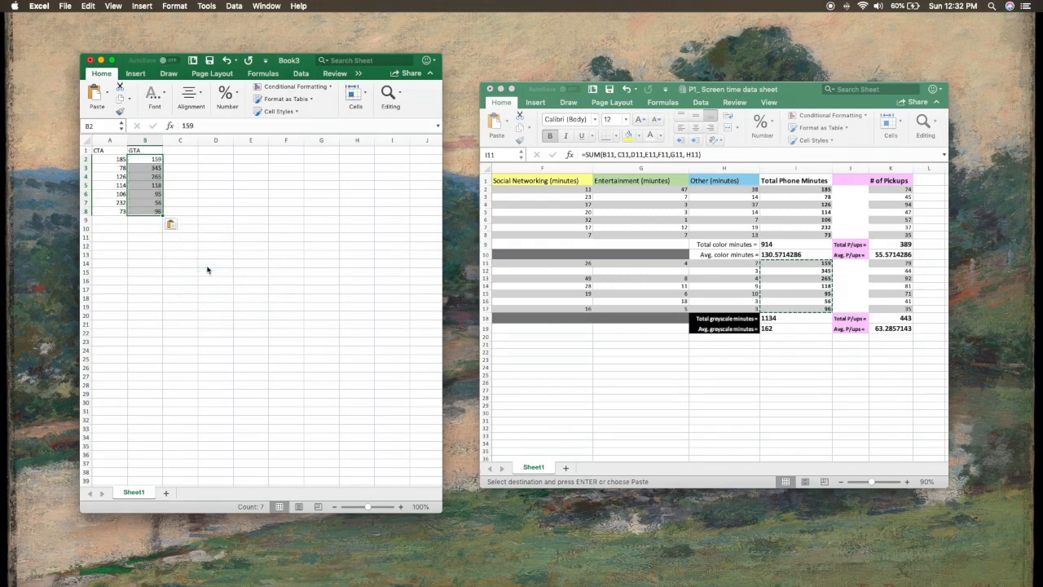
{"action": "left_click", "coordinate": [217, 211]}
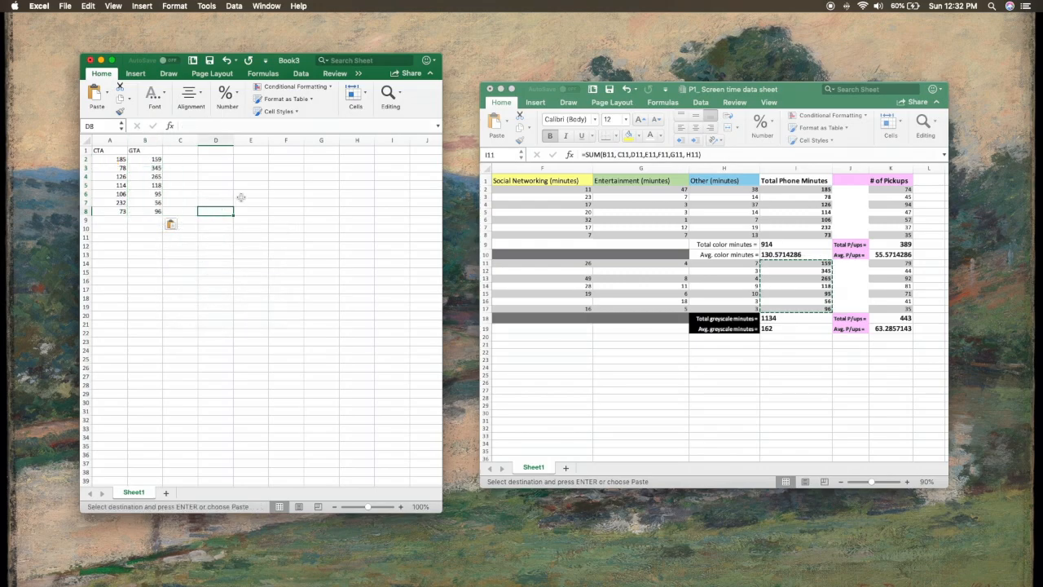
Step: Try to save the new workbook to the Desktop as "csv" in the CSV UTF-8 (Comma delimited) format
{"action": "left_click", "coordinate": [65, 6]}
{"action": "left_click", "coordinate": [95, 88]}
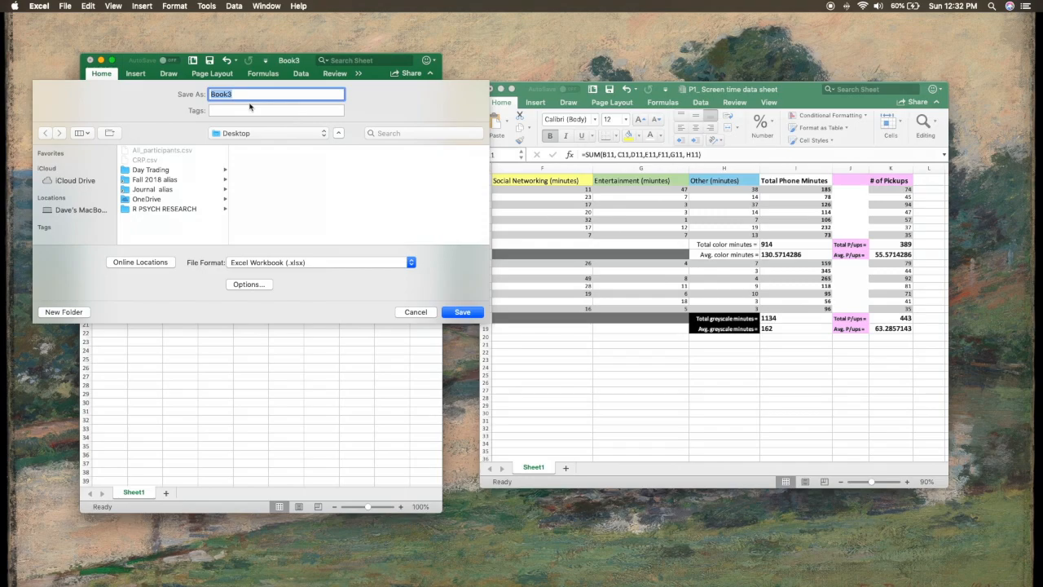
{"action": "type", "text": "csv"}
{"action": "left_click", "coordinate": [354, 262]}
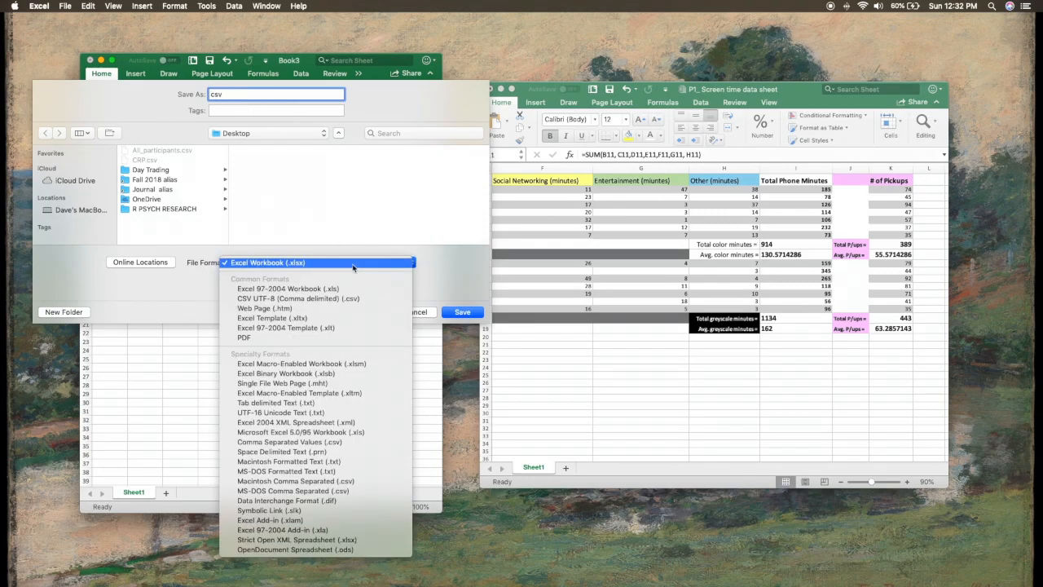
{"action": "left_click", "coordinate": [306, 300]}
{"action": "left_click", "coordinate": [461, 312]}
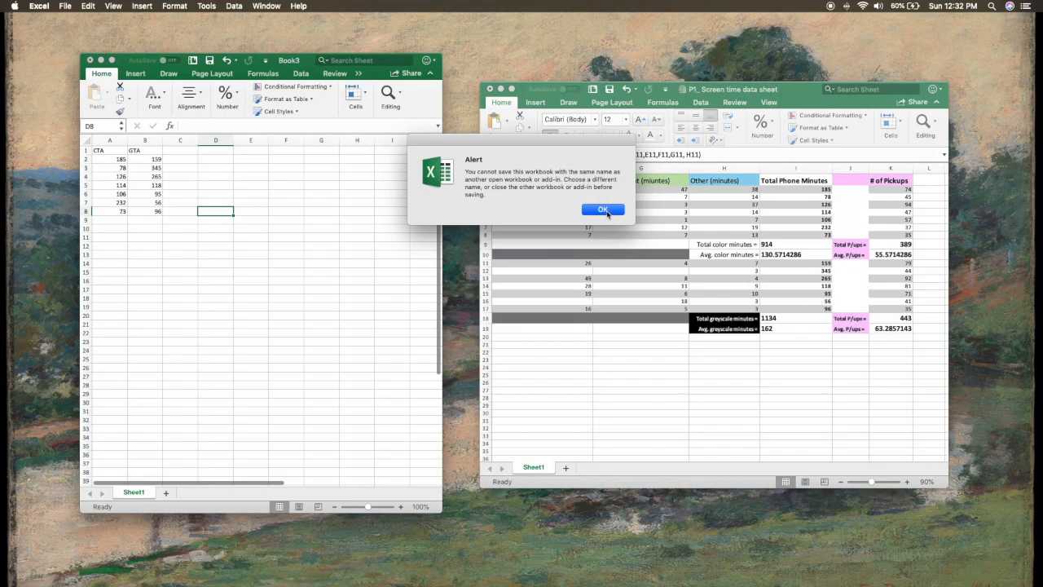
{"action": "left_click", "coordinate": [603, 210]}
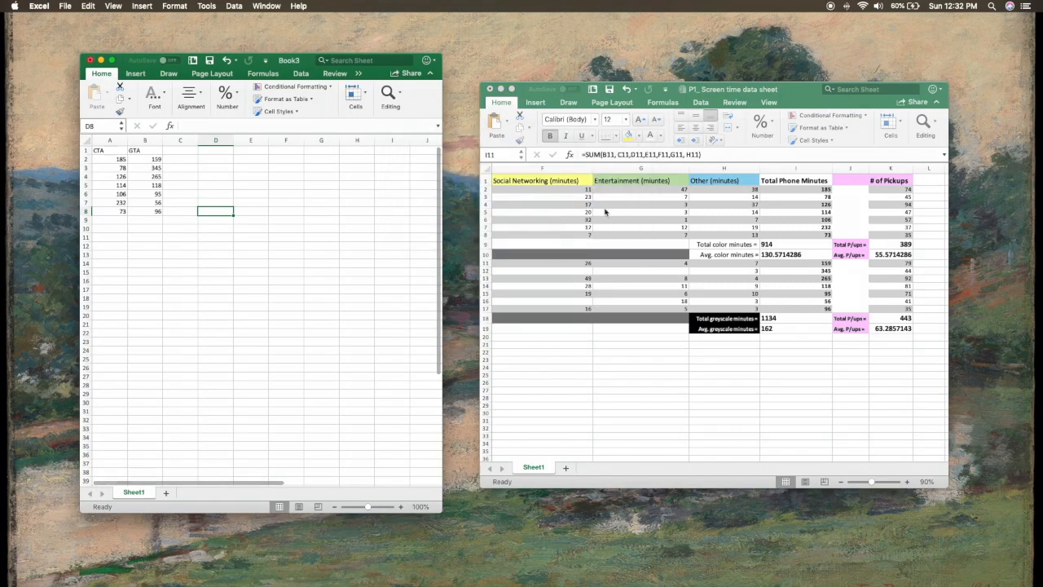
Step: Save the new workbook to the Desktop as "CSVCSV" in the CSV UTF-8 (Comma delimited) format
{"action": "left_click", "coordinate": [65, 7]}
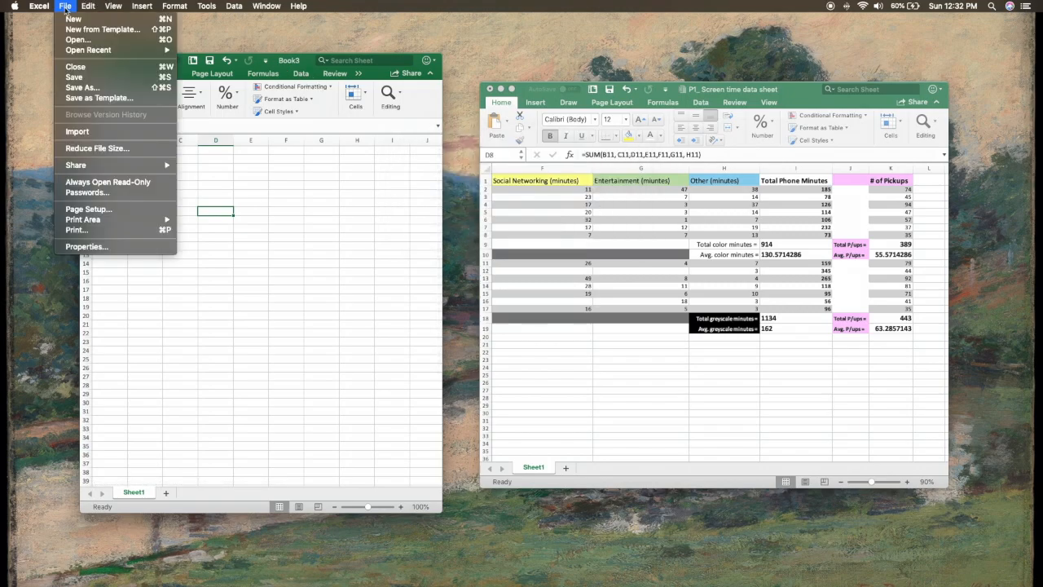
{"action": "left_click", "coordinate": [82, 87]}
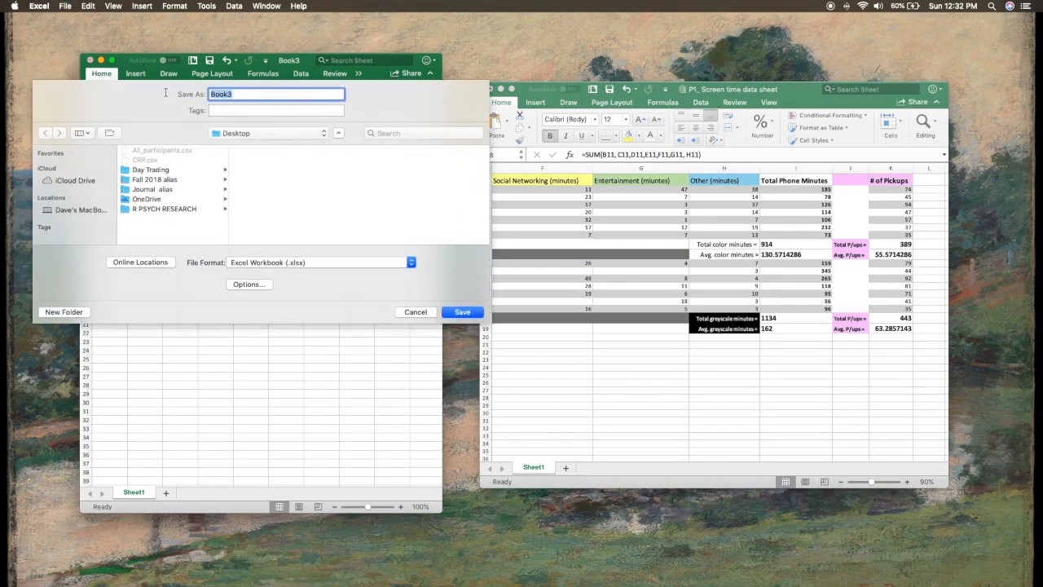
{"action": "type", "text": "CSVCSV"}
{"action": "left_click", "coordinate": [292, 262]}
{"action": "left_click", "coordinate": [299, 300]}
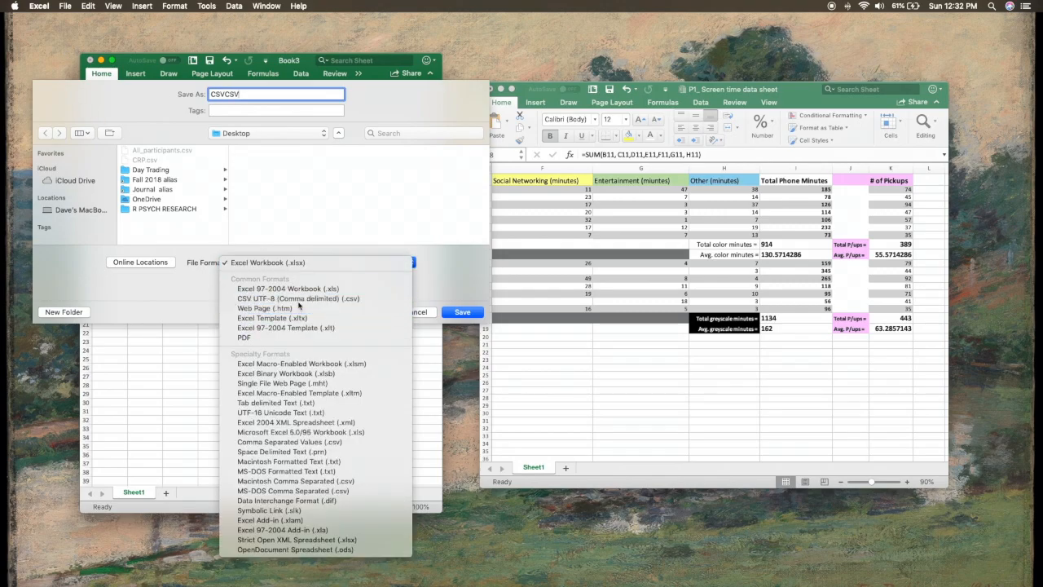
{"action": "left_click", "coordinate": [459, 312]}
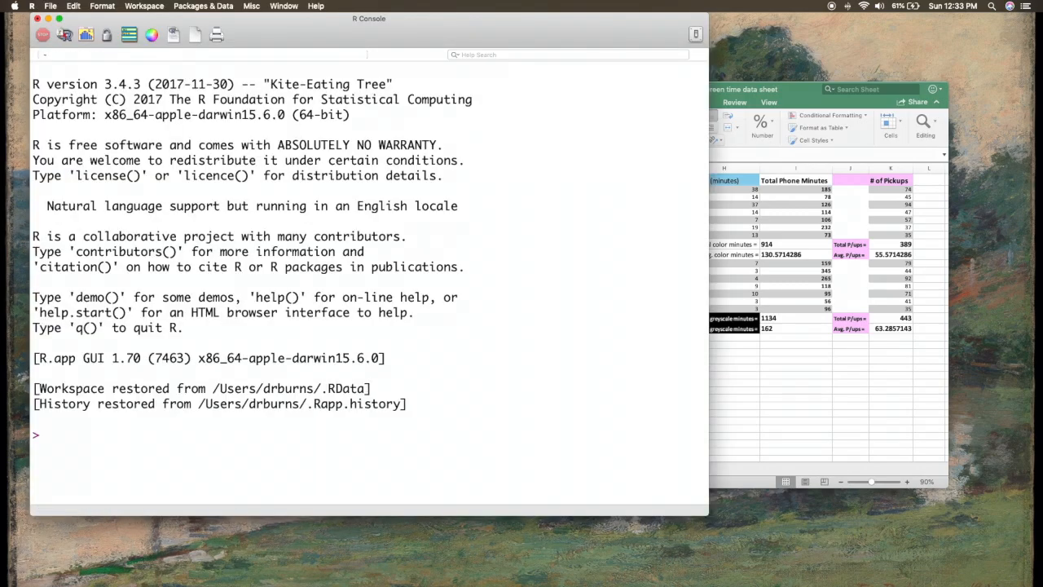
{"action": "left_click_drag", "start_coordinate": [937, 2], "coordinate": [986, 70]}
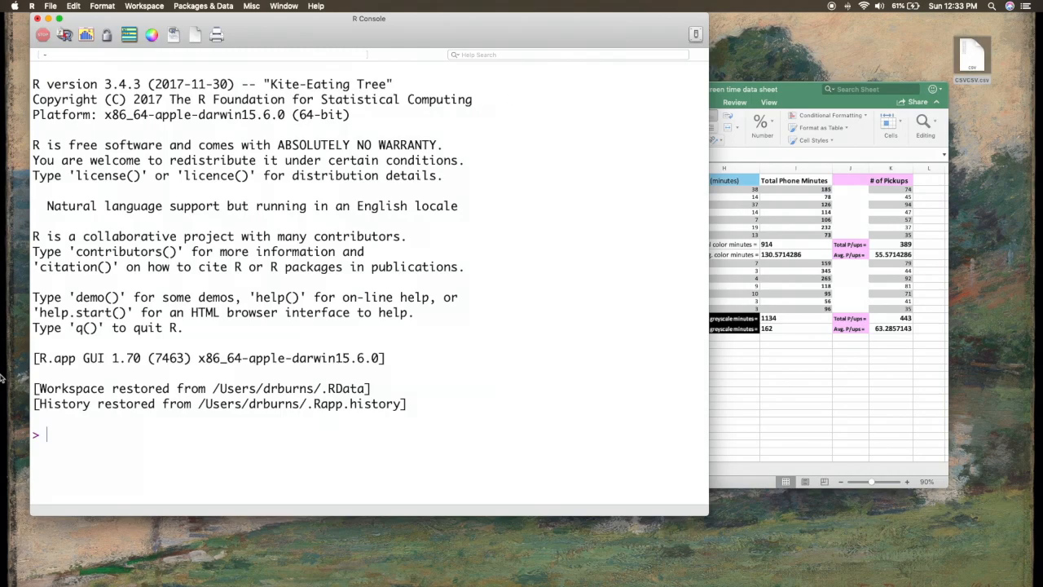
Step: Examine the control-period Total Phone Minutes in the screen time data sheet alongside the columns of the CSVCSV workbook
{"action": "left_click", "coordinate": [769, 89]}
{"action": "left_click", "coordinate": [788, 190]}
{"action": "left_click", "coordinate": [792, 212]}
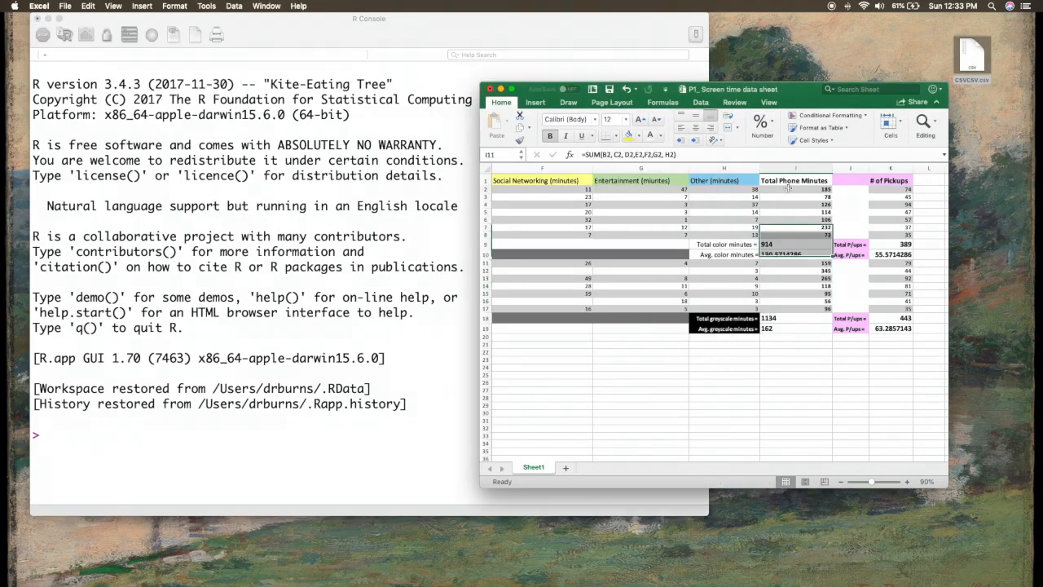
{"action": "left_click", "coordinate": [794, 234]}
{"action": "left_click", "coordinate": [789, 189]}
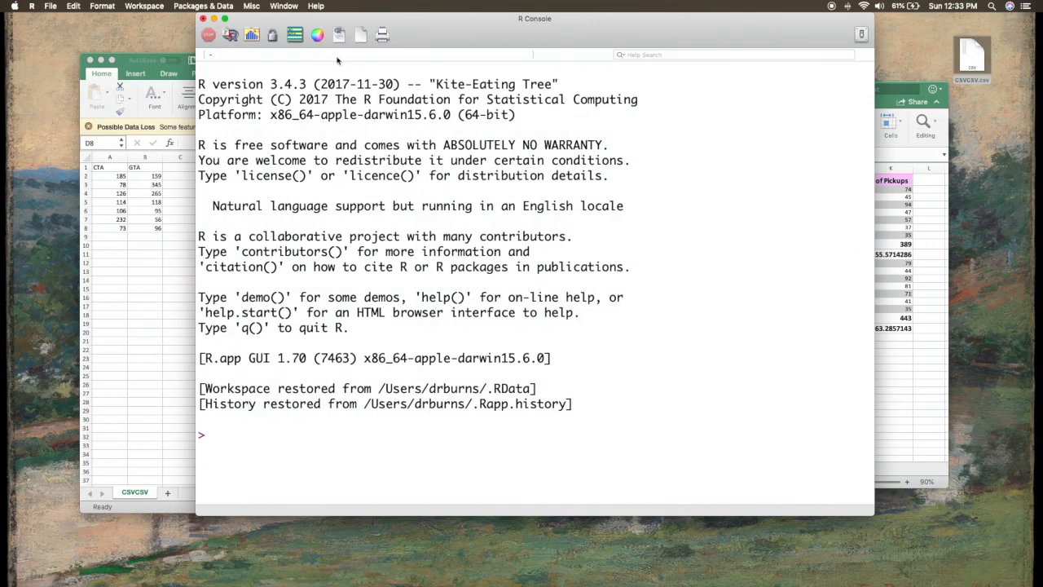
{"action": "left_click", "coordinate": [119, 291]}
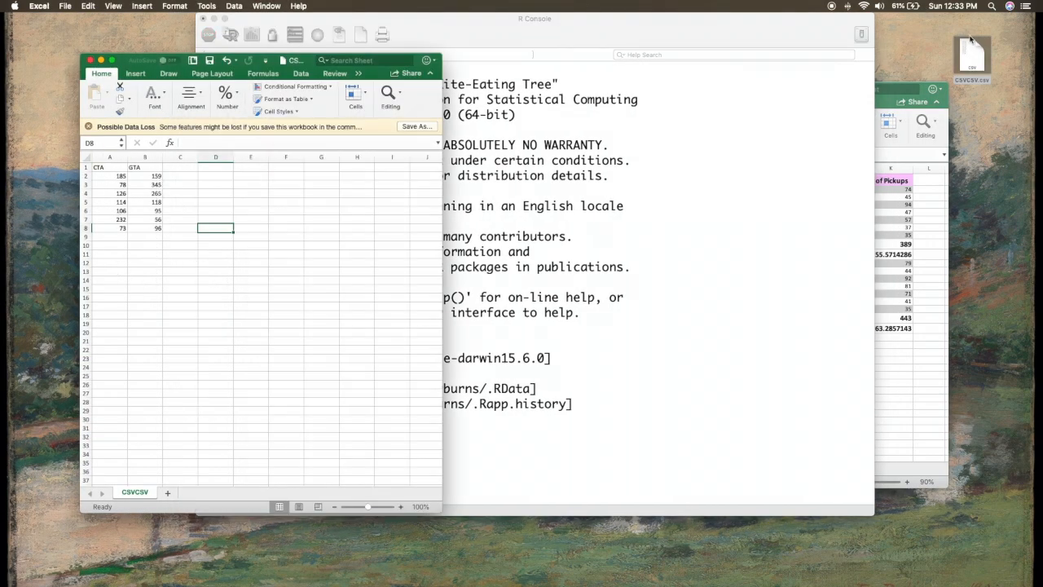
Step: In the R Console, run ST=read.csv(file.choose(),header=T,sep=",") and choose CSVCSV.csv from the Desktop as the file to read
{"action": "left_click", "coordinate": [706, 21]}
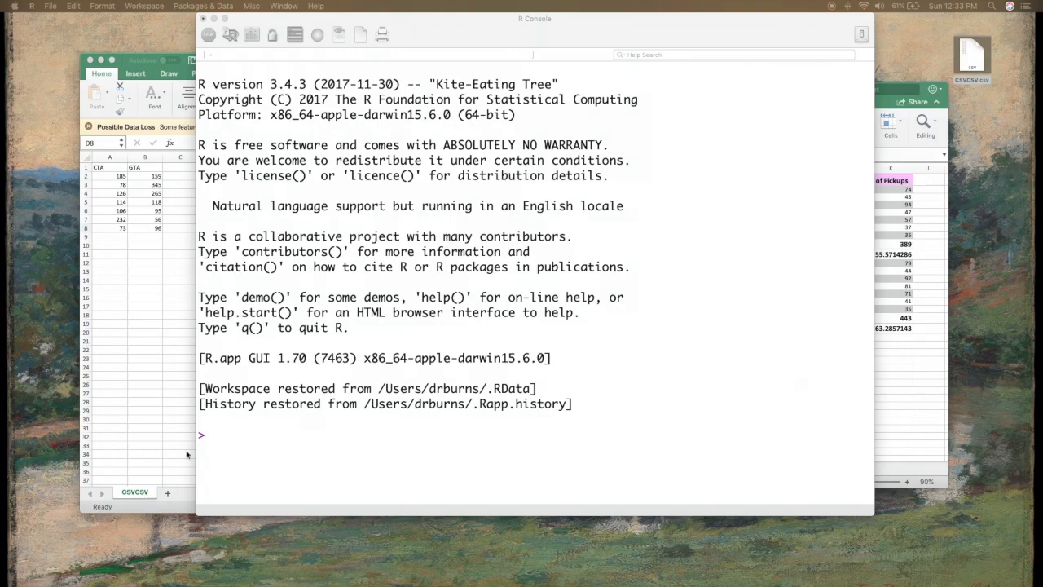
{"action": "left_click", "coordinate": [230, 431]}
{"action": "type", "text": "ST=read.csv(file.choose(),header=T,sep=\",\")"}
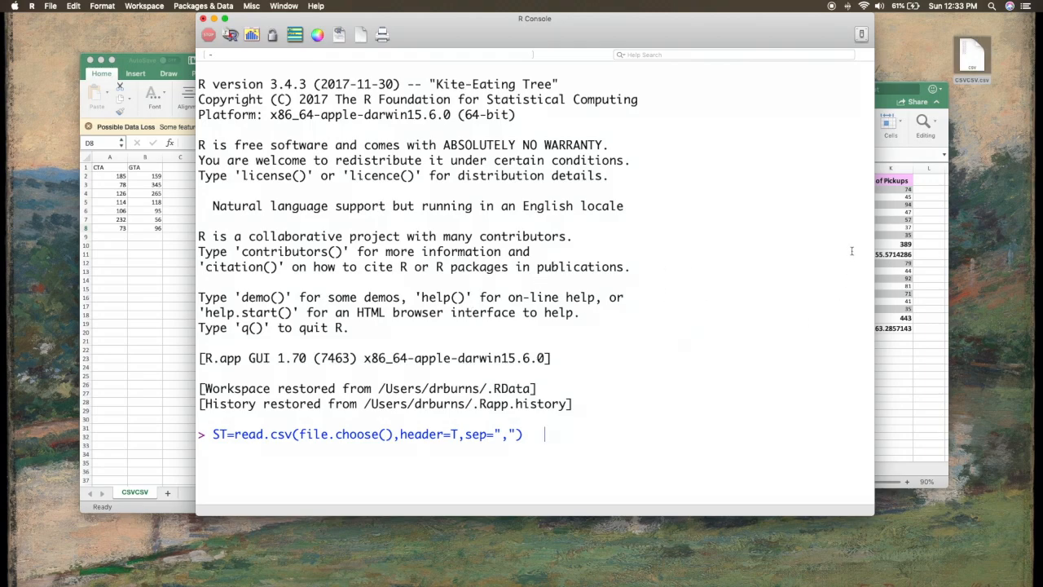
{"action": "double_click", "coordinate": [225, 438]}
{"action": "left_click", "coordinate": [228, 434]}
{"action": "left_click", "coordinate": [884, 107]}
{"action": "left_click", "coordinate": [730, 35]}
{"action": "left_click", "coordinate": [546, 432]}
{"action": "left_click", "coordinate": [532, 434]}
{"action": "left_click", "coordinate": [526, 434]}
{"action": "key", "text": "Return"}
{"action": "double_click", "coordinate": [423, 143]}
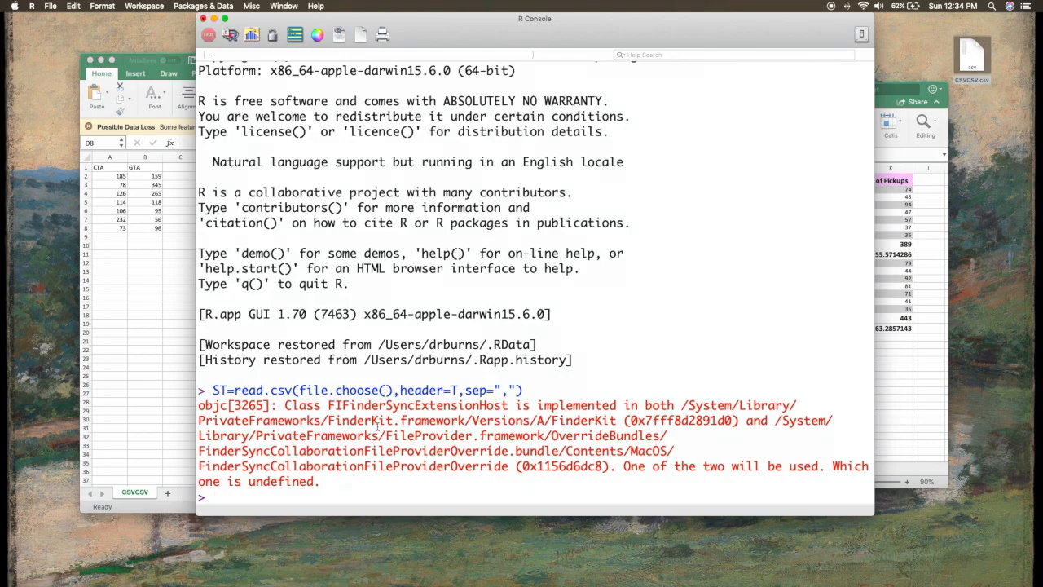
Step: Print the ST data in the R Console and compare it with the screen time data sheet and the CSVCSV workbook
{"action": "type", "text": "ST"}
{"action": "key", "text": "Return"}
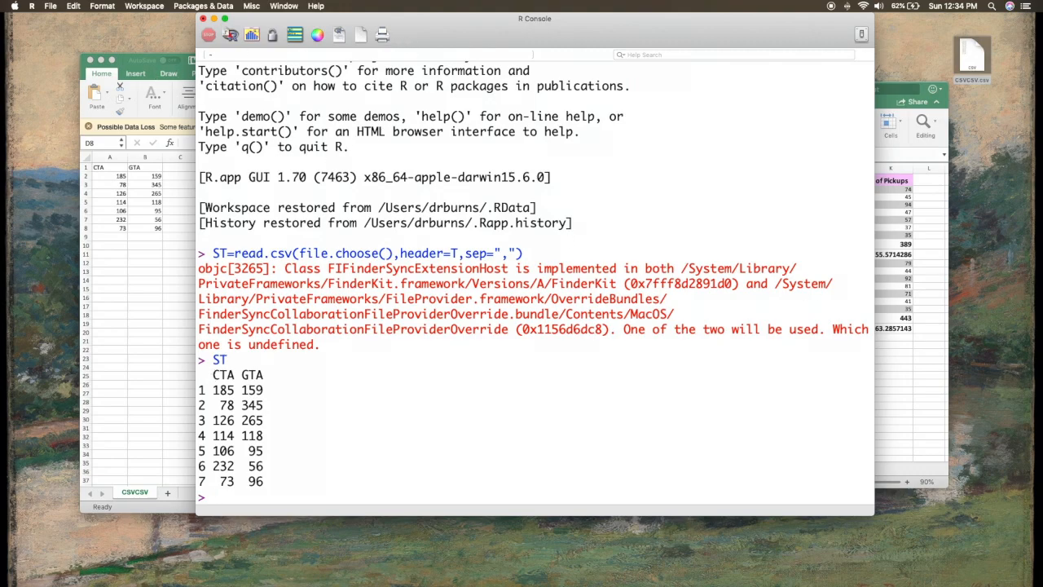
{"action": "left_click", "coordinate": [890, 108]}
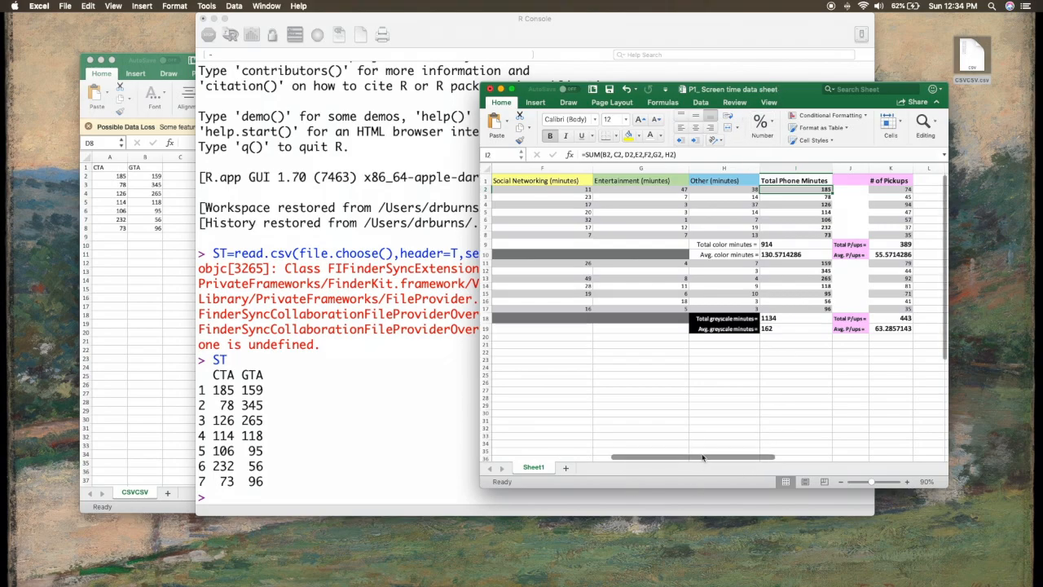
{"action": "scroll", "coordinate": [701, 462], "scroll_direction": "left", "scroll_amount": 5}
{"action": "left_click", "coordinate": [130, 223]}
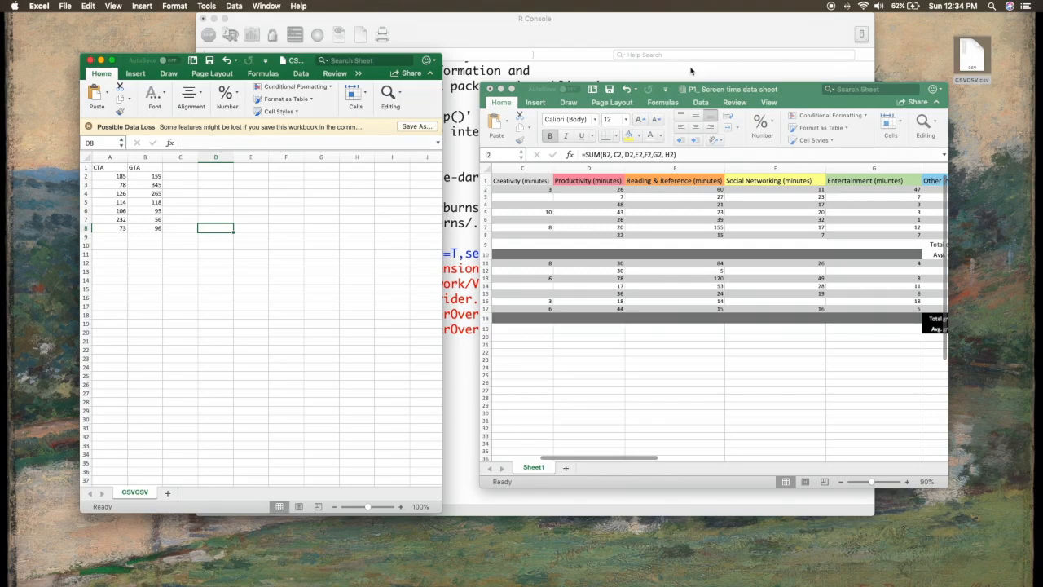
{"action": "left_click", "coordinate": [670, 36]}
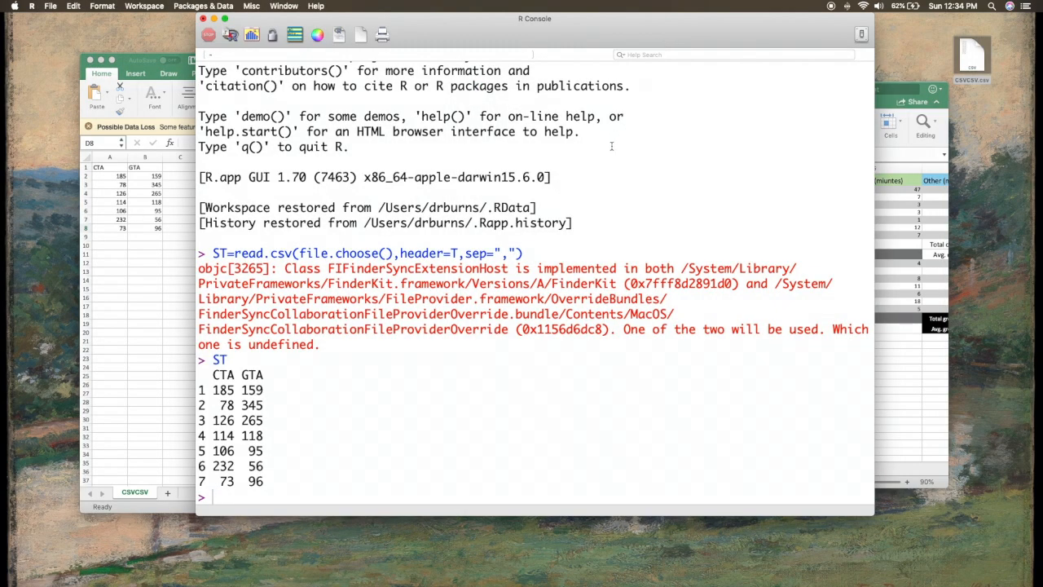